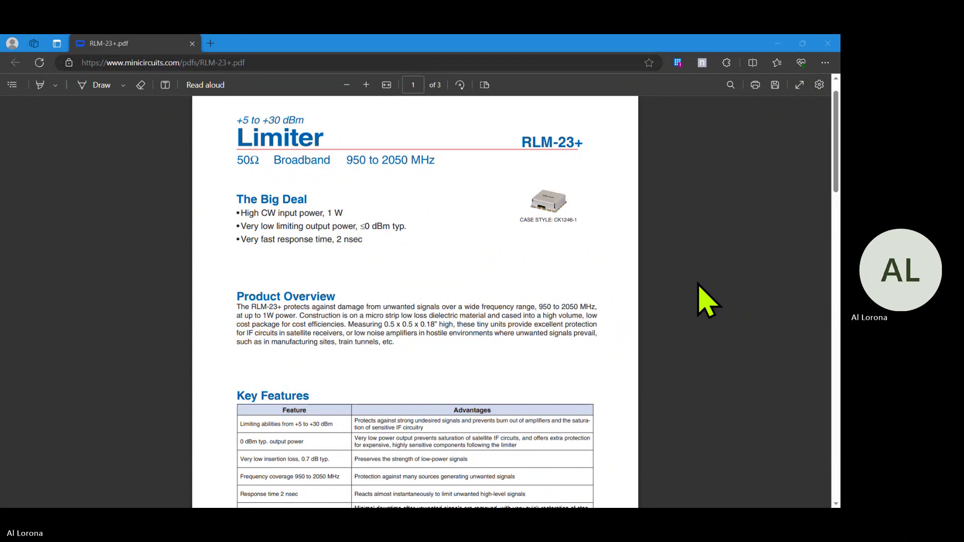
# Step: Scroll the RLM-23+ datasheet past the Typical Performance Data table to the page 3 charts
pyautogui.scroll(-10, 708, 301)
pyautogui.scroll(-4, 702, 301)
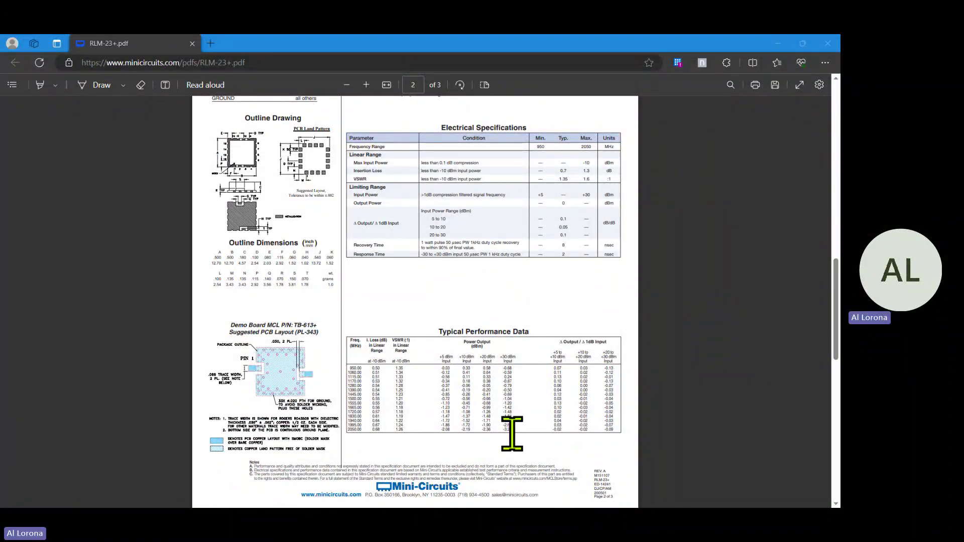
pyautogui.scroll(-8, 511, 434)
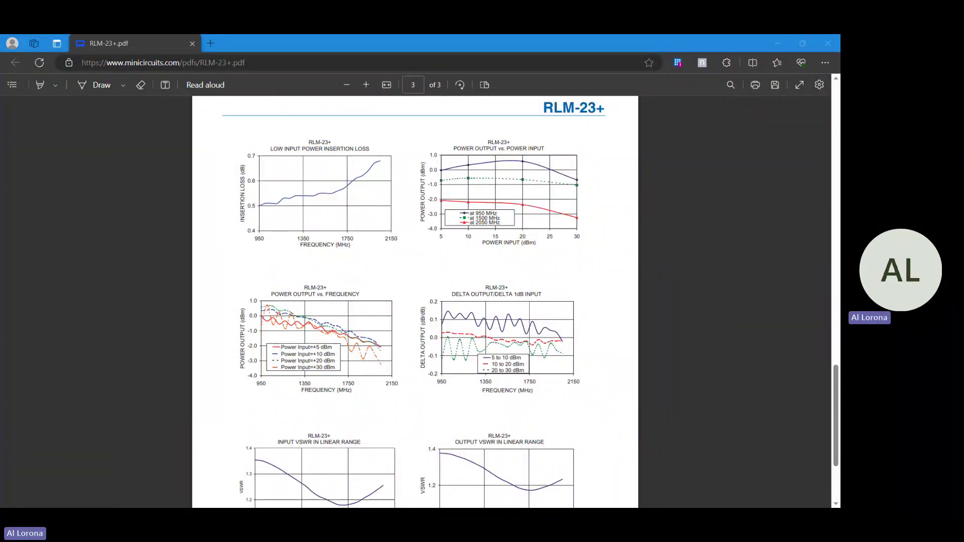
# Step: Switch to SystemVue and zoom in on the RLM-23+ block in the 1-Tone Power Sweep schematic
pyautogui.hotkey('alt', 'Tab')
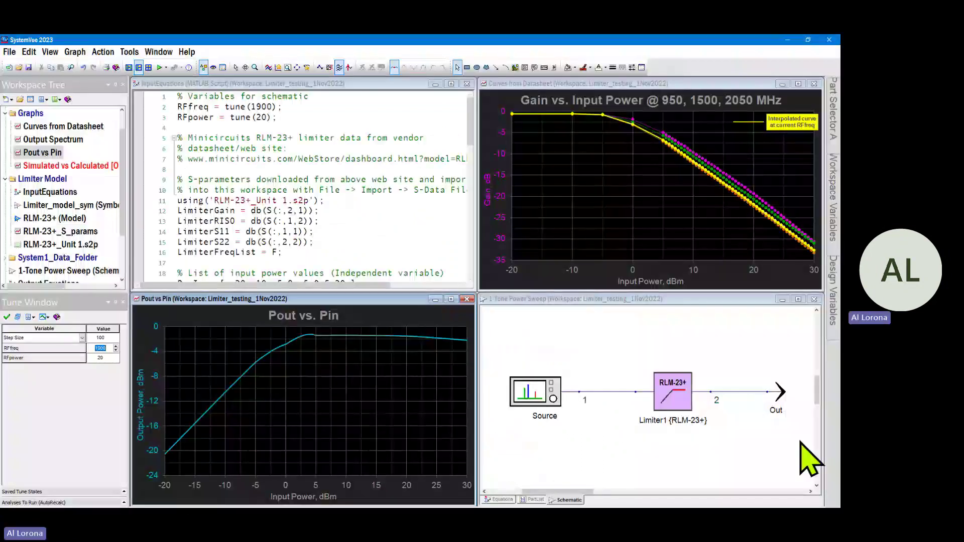
pyautogui.scroll(5, 687, 407)
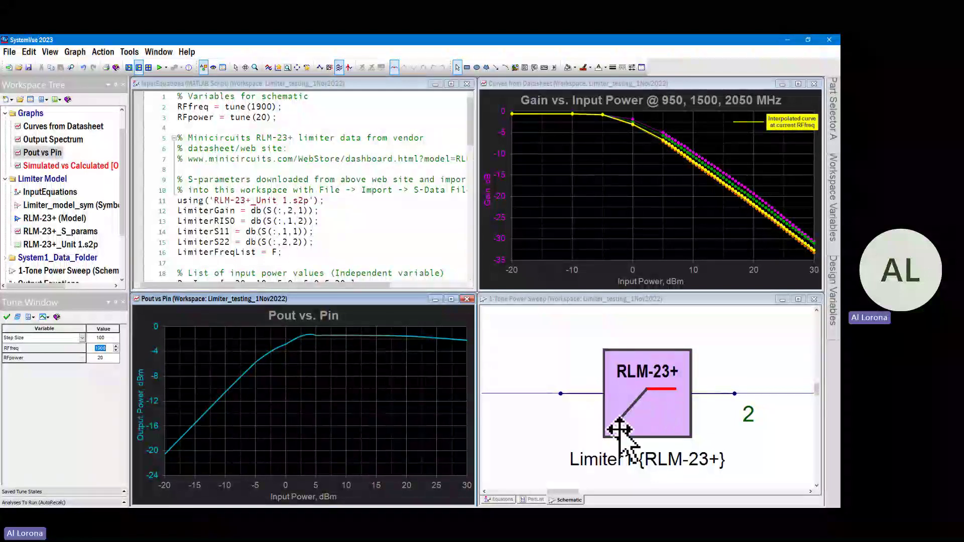
# Step: Open the RLM-23+ model to view RFAmp_1 in Compression Curve mode with AM_AM_Data=GC_curve
pyautogui.rightClick(642, 388)
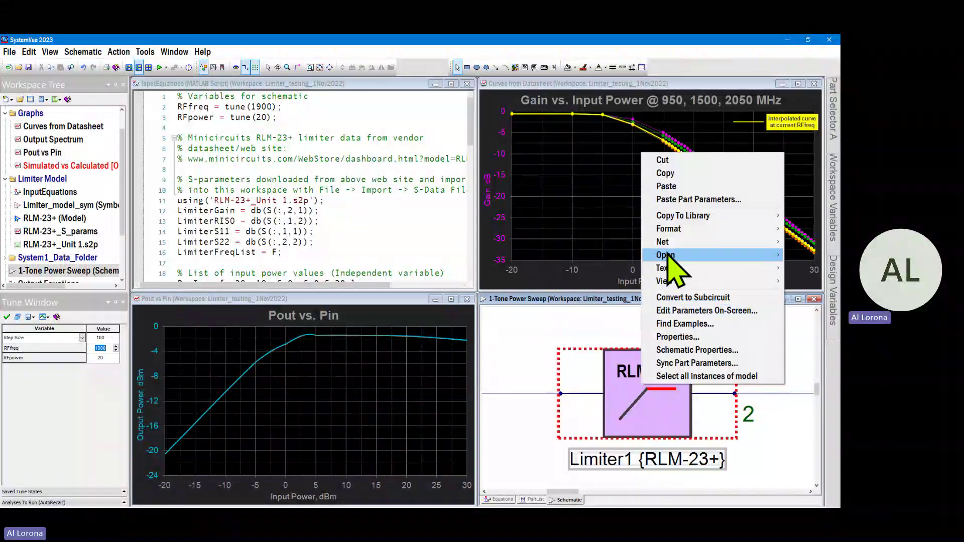
pyautogui.moveTo(653, 256)
pyautogui.click(612, 256)
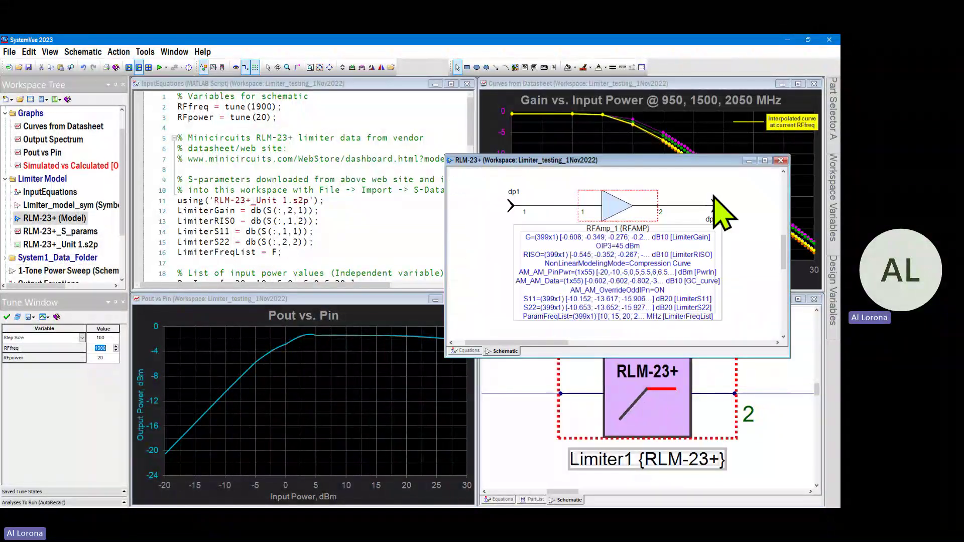
pyautogui.scroll(1, 617, 256)
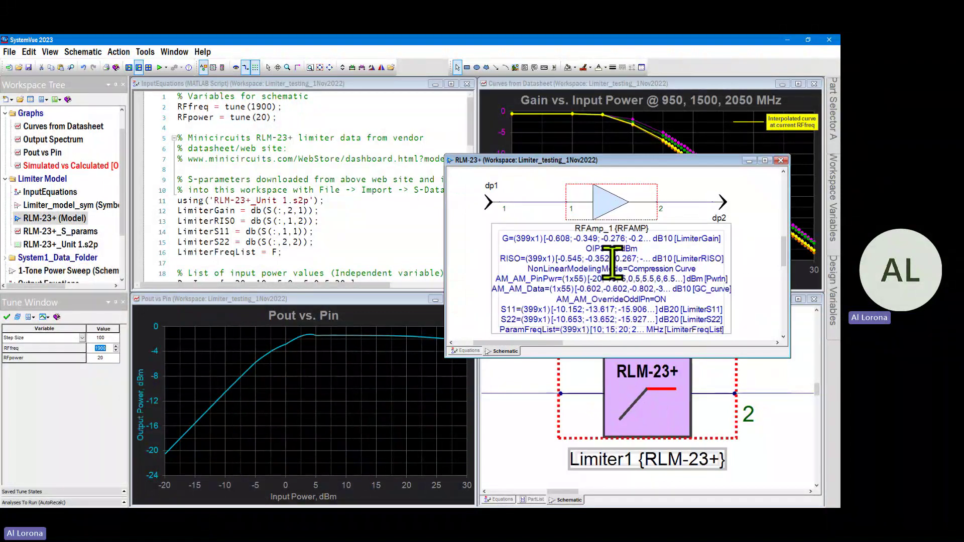
pyautogui.rightClick(708, 257)
pyautogui.press('Escape')
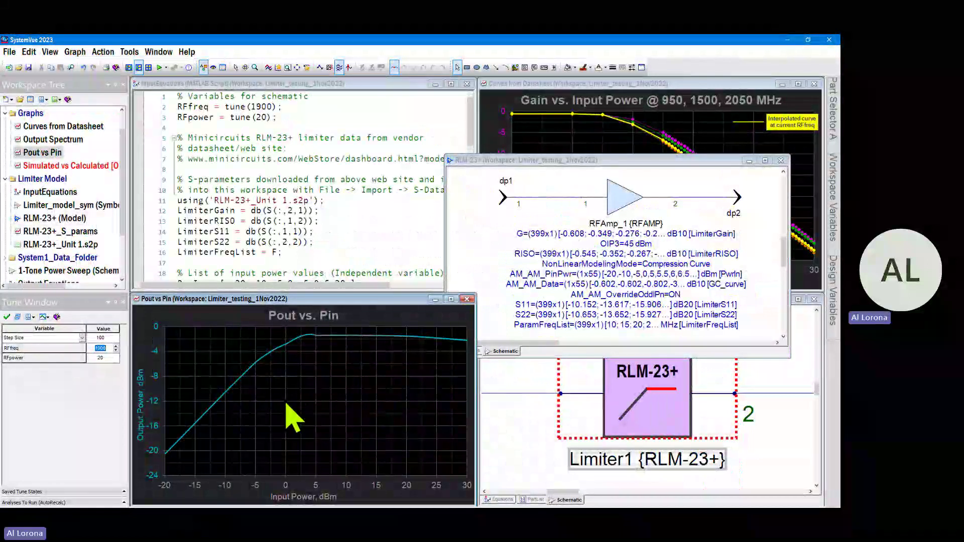
# Step: Raise the Curves from Datasheet Gain vs. Input Power graph above the model window
pyautogui.click(540, 131)
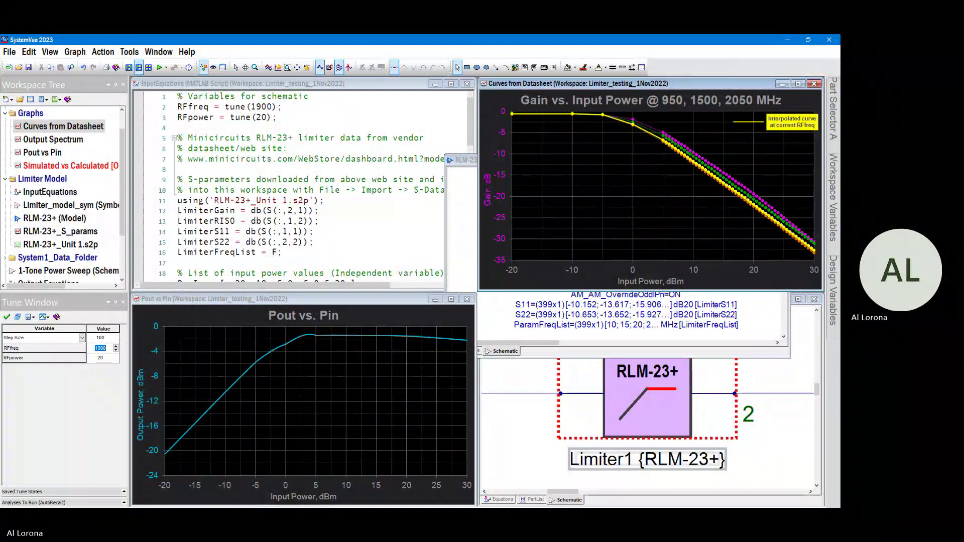
# Step: Review the datasheet's Power Output vs. Power Input chart in Edge, then minimize it
pyautogui.hotkey('alt', 'Tab')
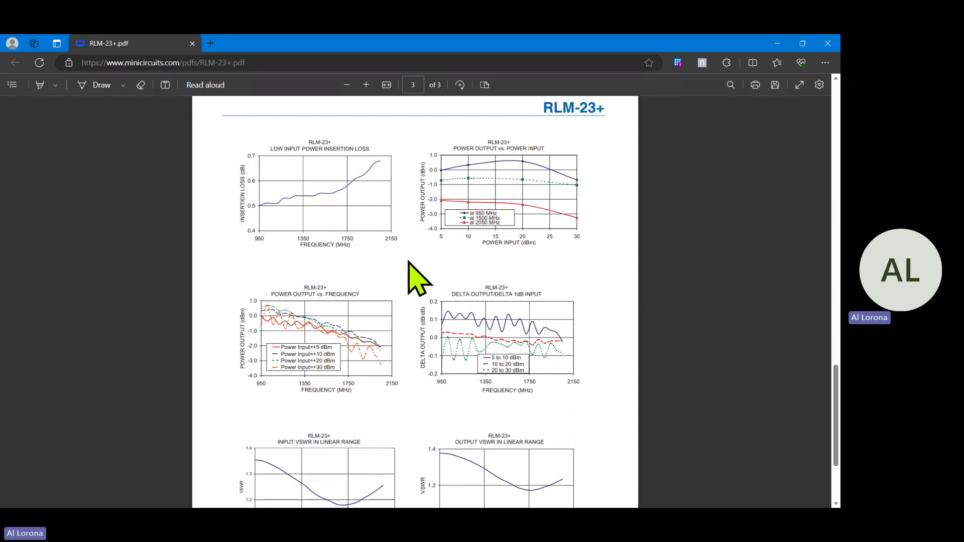
pyautogui.click(776, 45)
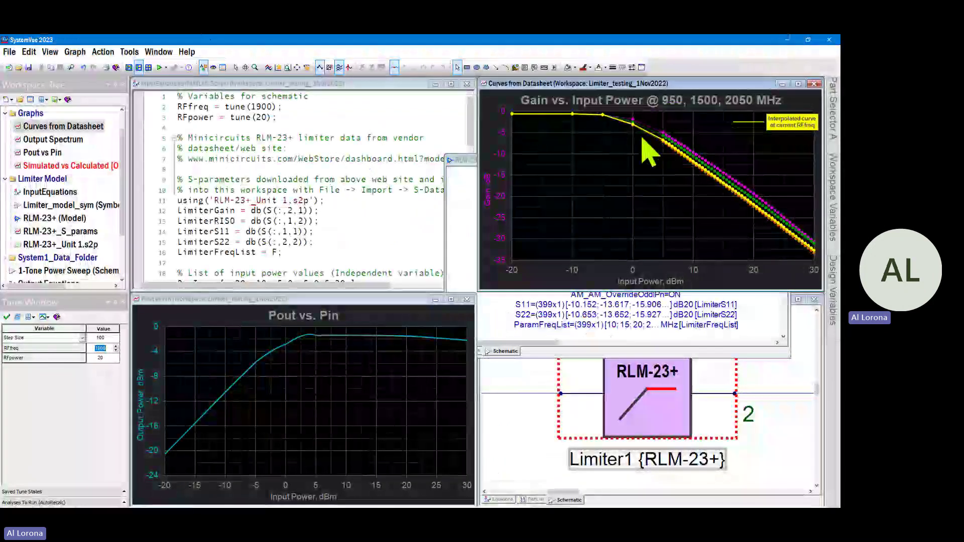
# Step: Tune RFfreq to 1800 and back to 1900, then bring the InputEquations script forward
pyautogui.press('Down')
pyautogui.press('Up')
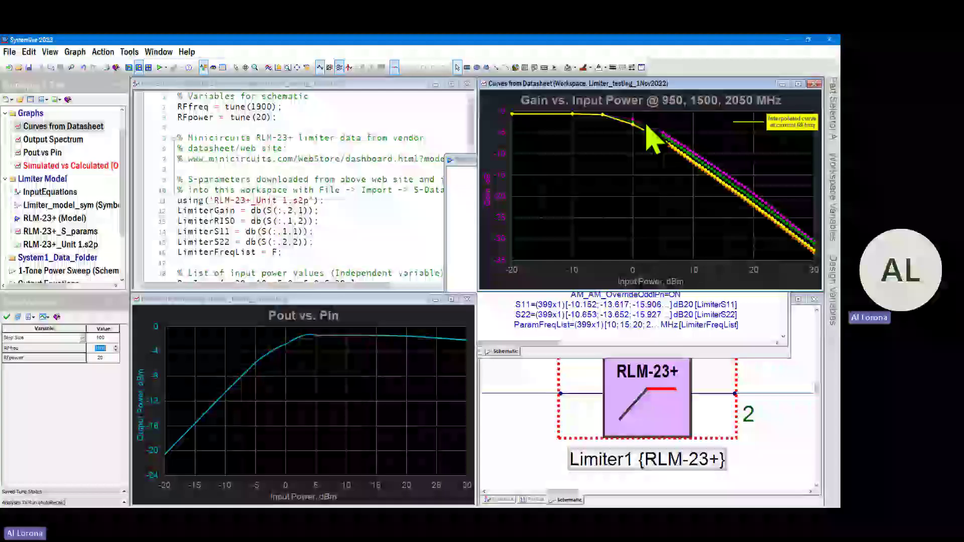
pyautogui.click(442, 135)
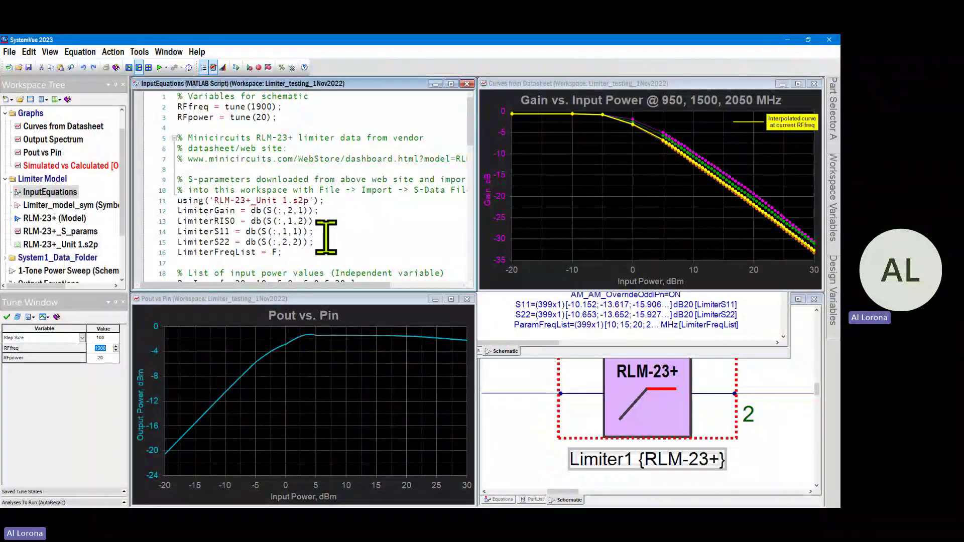
# Step: Bring the RLM-23+ model forward and underline its LimiterGain, LimiterS11, LimiterS22 and LimiterRISO sources
pyautogui.click(485, 342)
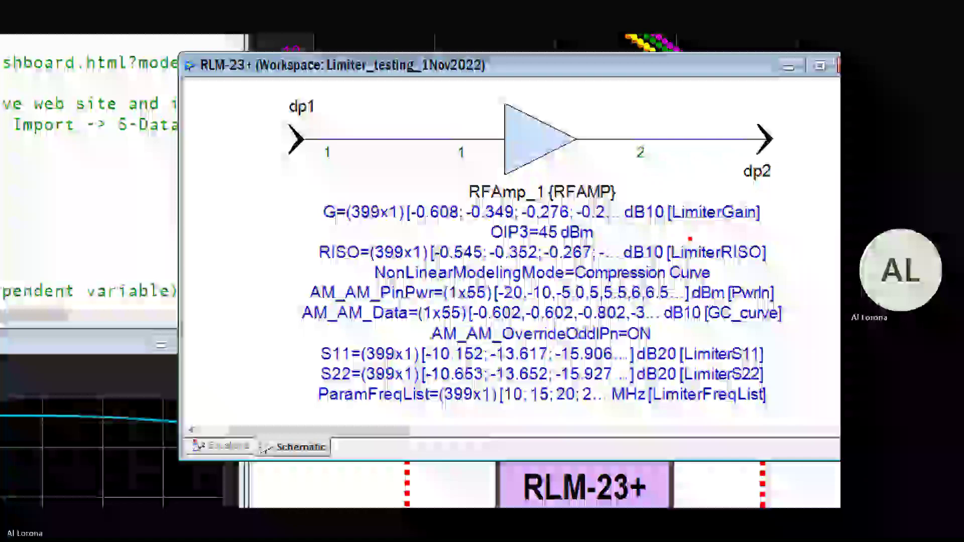
pyautogui.moveTo(673, 225); pyautogui.dragTo(774, 224)
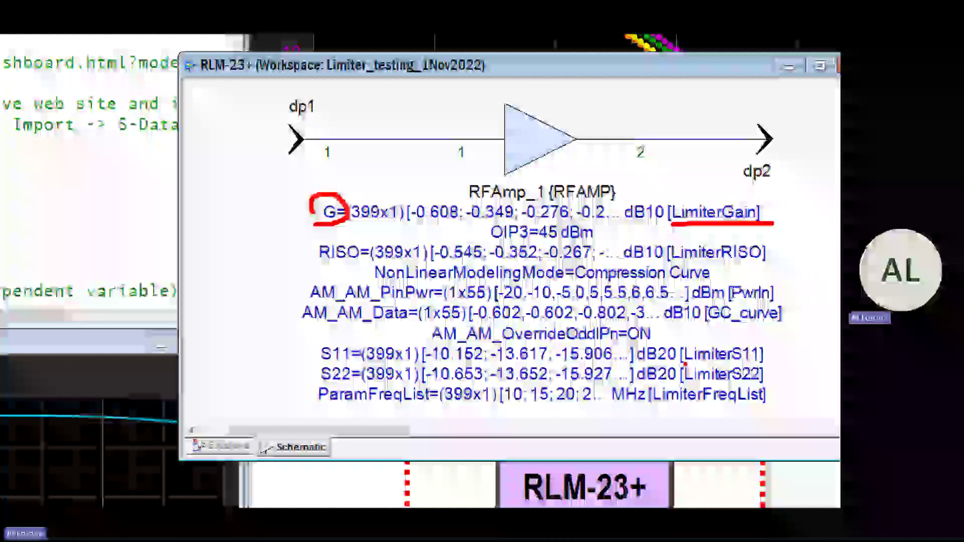
pyautogui.moveTo(682, 363); pyautogui.dragTo(775, 362)
pyautogui.moveTo(684, 388); pyautogui.dragTo(773, 384)
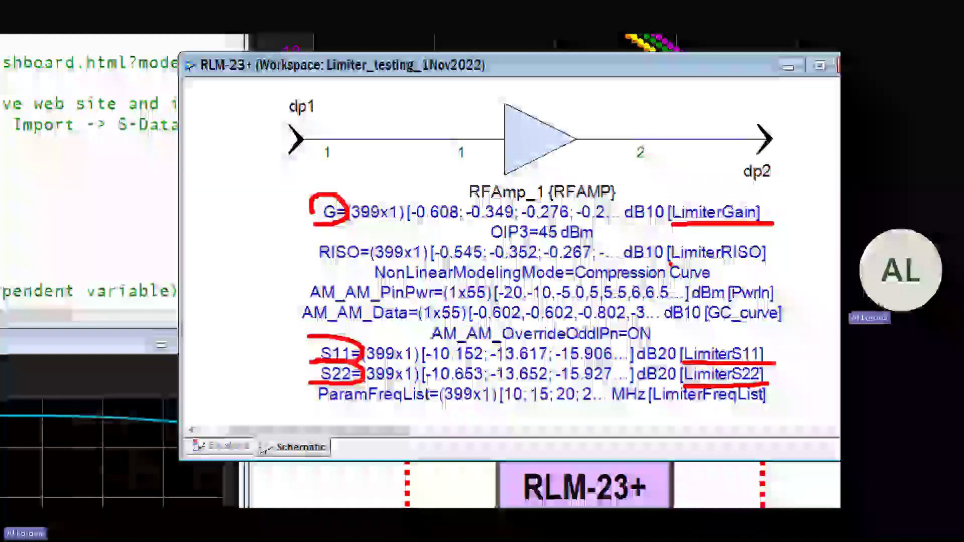
pyautogui.moveTo(669, 260); pyautogui.dragTo(775, 262)
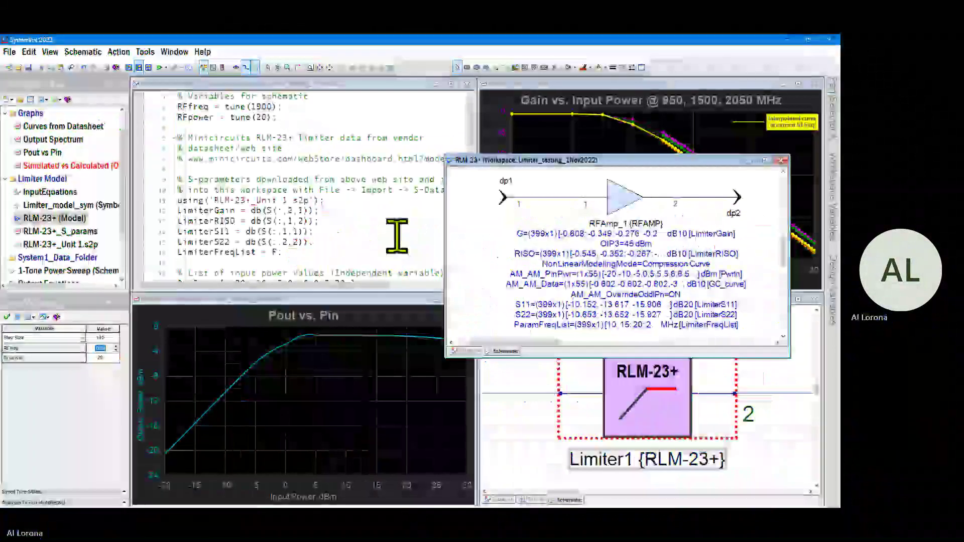
# Step: Scroll the script to the gain data arrays, raise the curves graph, and switch to the datasheet
pyautogui.scroll(-4, 383, 232)
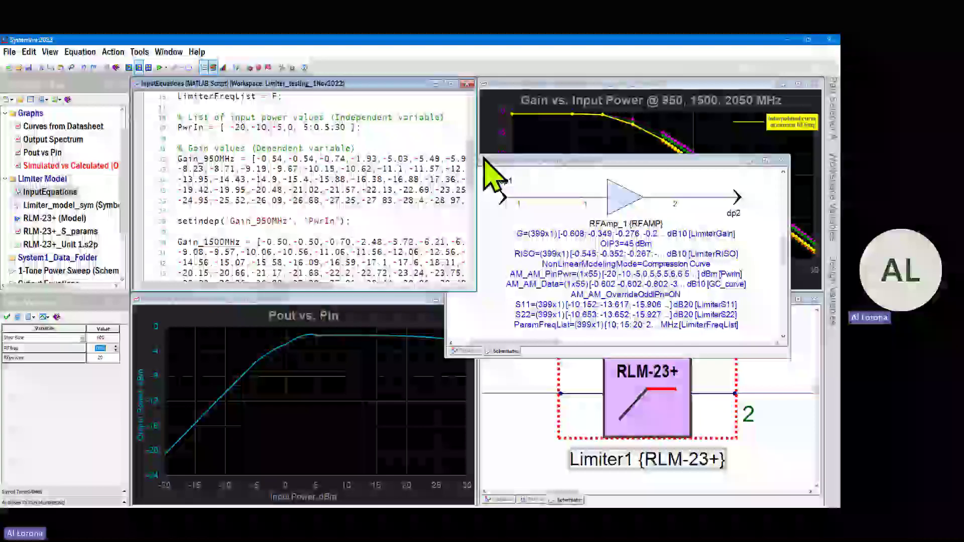
pyautogui.click(500, 151)
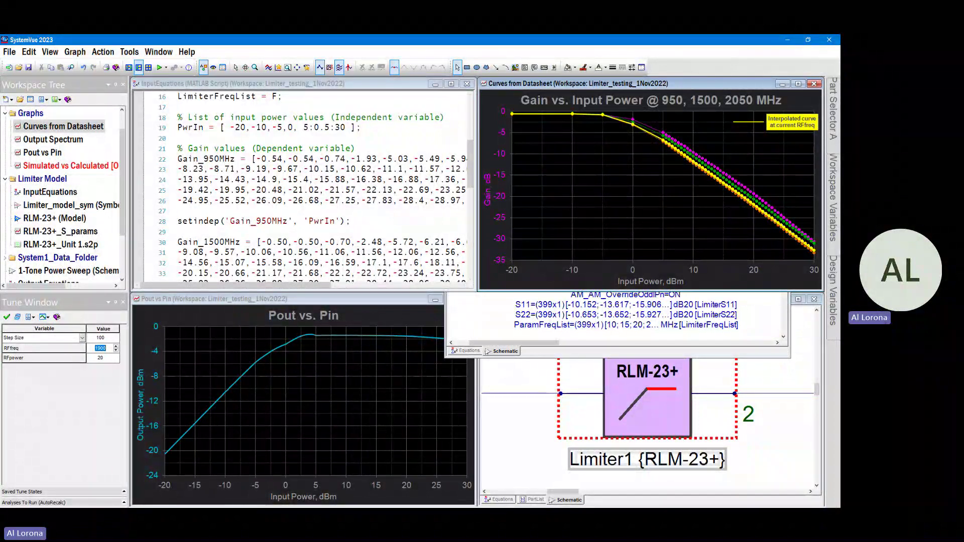
pyautogui.hotkey('alt', 'Tab')
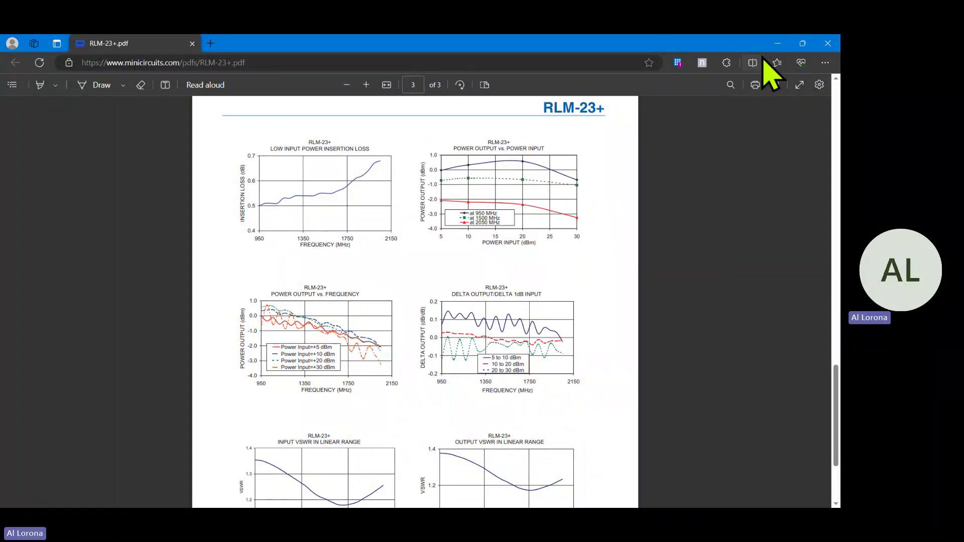
# Step: Minimize the Edge datasheet to return to the SystemVue workspace
pyautogui.click(776, 44)
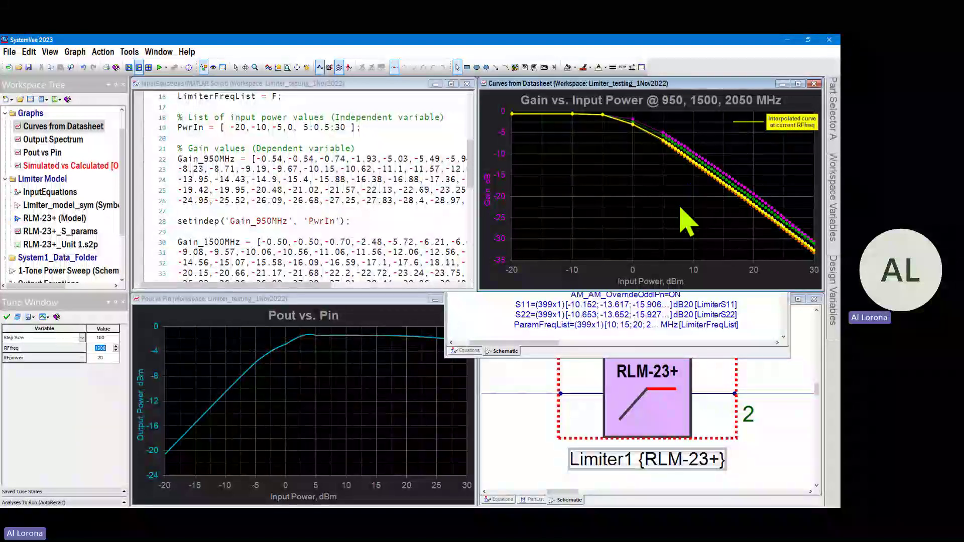
# Step: Underline the PwrIn input power list and its -10, -5 and 0 values in InputEquations
pyautogui.click(419, 136)
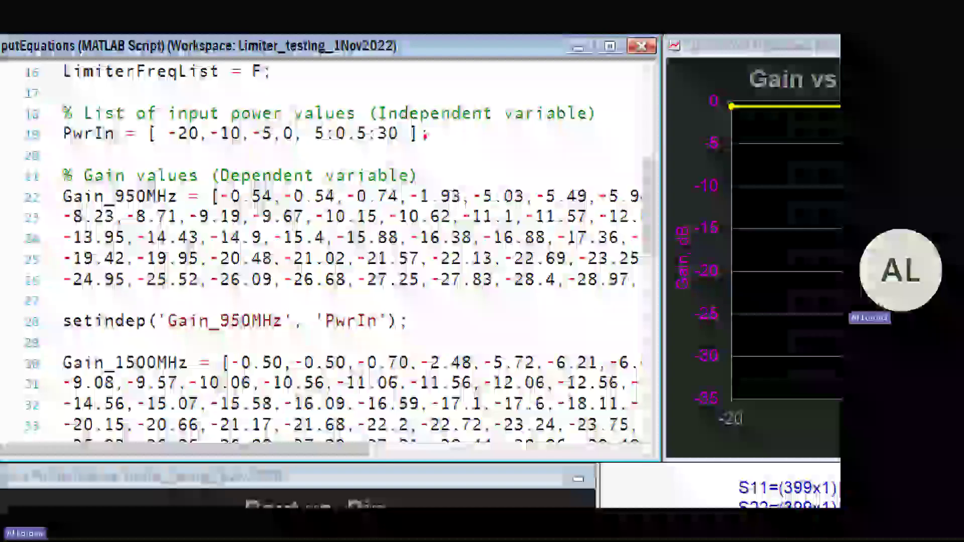
pyautogui.moveTo(426, 135); pyautogui.dragTo(538, 137)
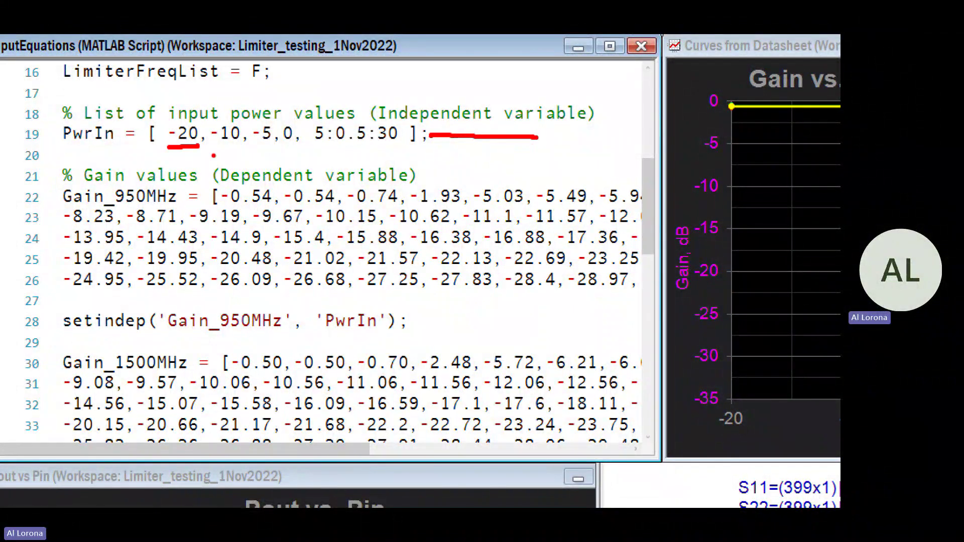
pyautogui.moveTo(214, 148); pyautogui.dragTo(296, 147)
pyautogui.click(297, 154)
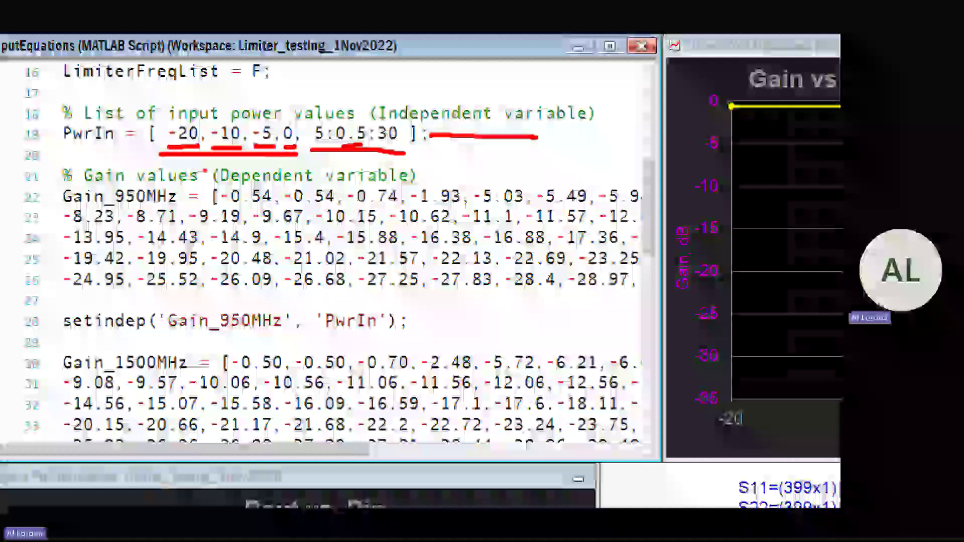
# Step: Underline the Gain_950MHz values, name, setindep call and PwrIn, then scroll to Gain_2050MHz
pyautogui.moveTo(227, 205); pyautogui.dragTo(243, 205)
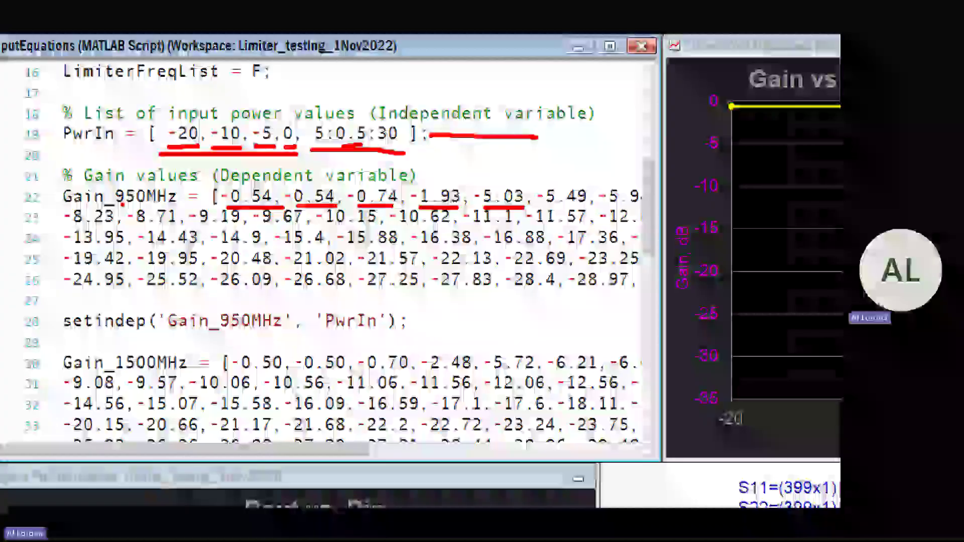
pyautogui.moveTo(115, 208); pyautogui.dragTo(193, 211)
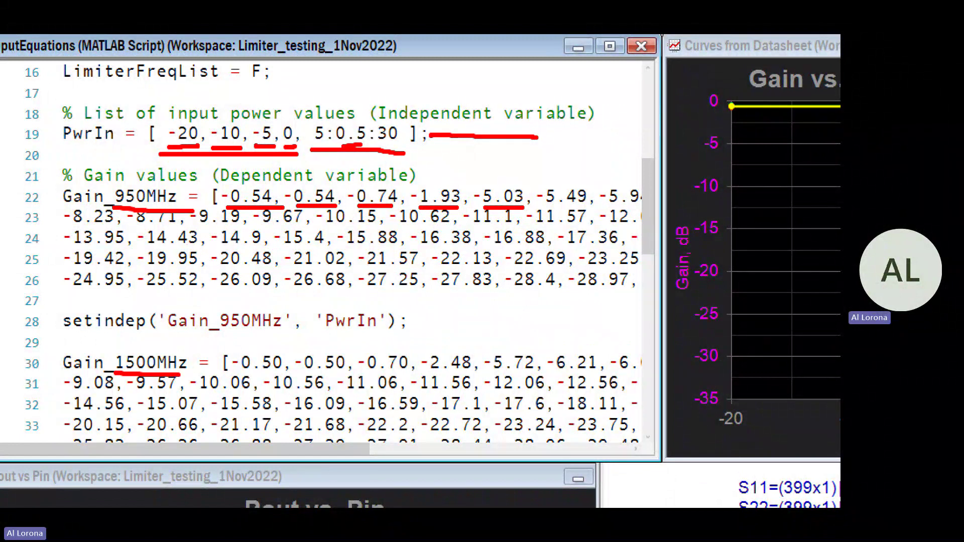
pyautogui.moveTo(168, 329); pyautogui.dragTo(294, 335)
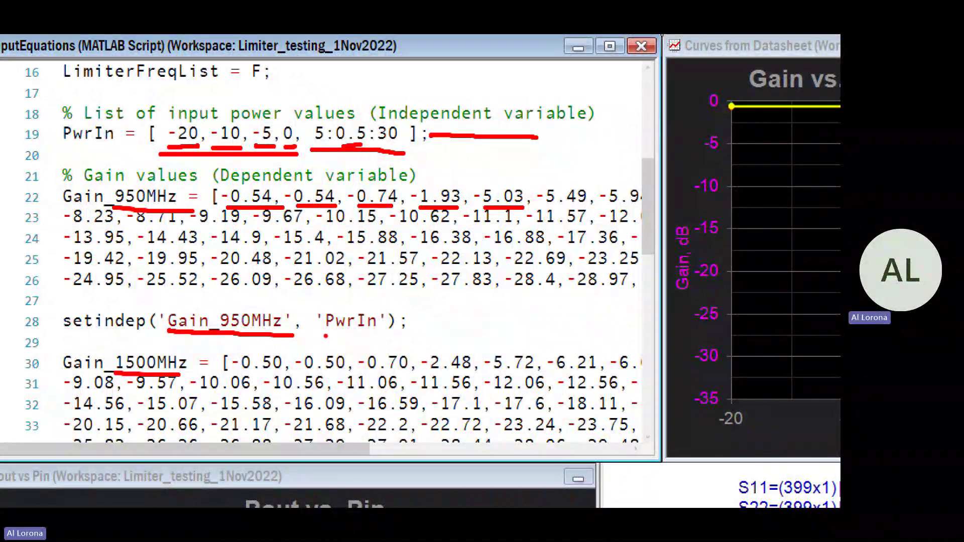
pyautogui.moveTo(64, 141); pyautogui.dragTo(109, 147)
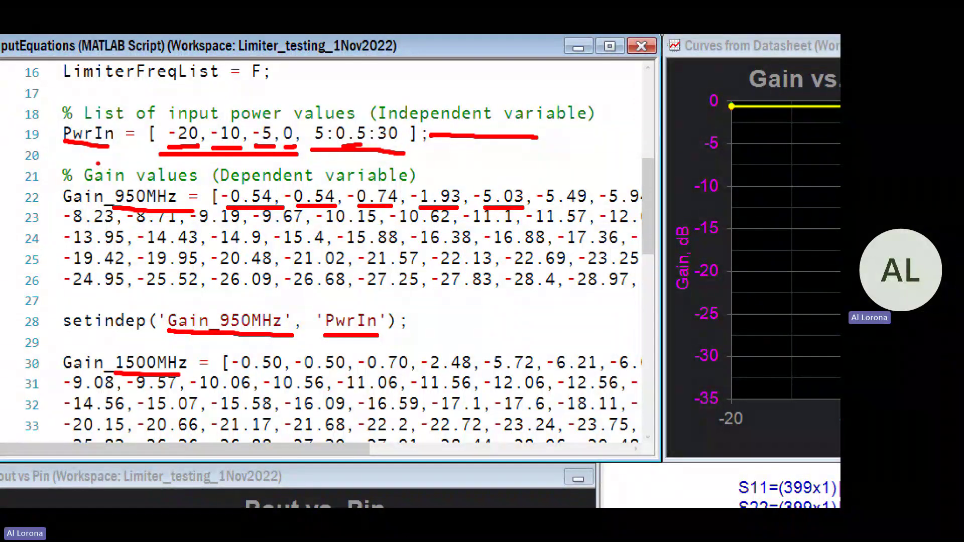
pyautogui.scroll(-3, 373, 212)
pyautogui.scroll(-2, 373, 211)
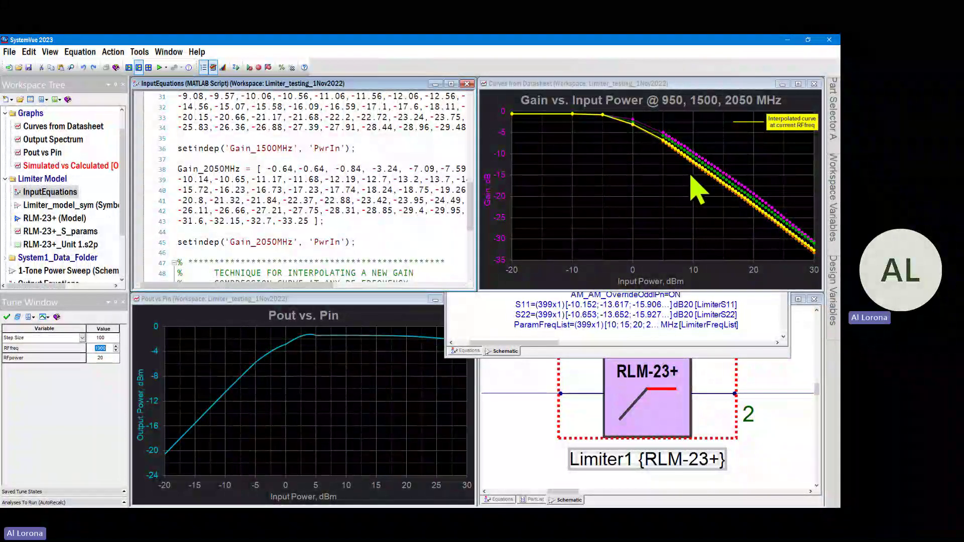
# Step: Bring the 1-Tone Power Sweep schematic forward and zoom in on the Source feeding the limiter
pyautogui.click(549, 420)
pyautogui.scroll(2, 628, 407)
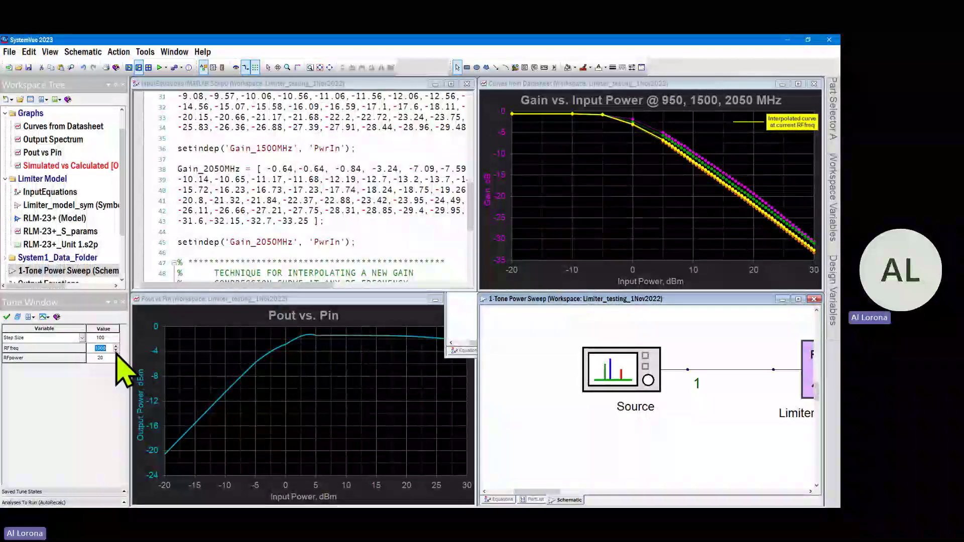
# Step: Step RFfreq down from about 1500 MHz through 1300 and 900 to 400 MHz in the Tune Window
pyautogui.click(84, 304)
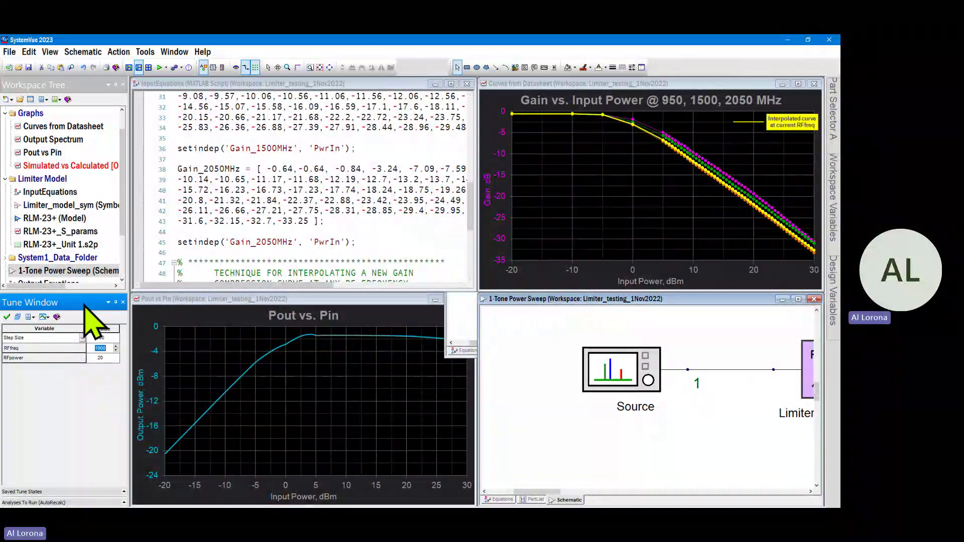
pyautogui.click(116, 351)
pyautogui.click(116, 351)
pyautogui.click(116, 350)
pyautogui.click(116, 351)
pyautogui.click(116, 350)
pyautogui.click(116, 350)
pyautogui.click(116, 350)
pyautogui.click(116, 350)
pyautogui.click(116, 350)
pyautogui.click(116, 350)
pyautogui.click(116, 351)
pyautogui.click(116, 350)
pyautogui.click(116, 350)
pyautogui.click(116, 350)
pyautogui.click(116, 351)
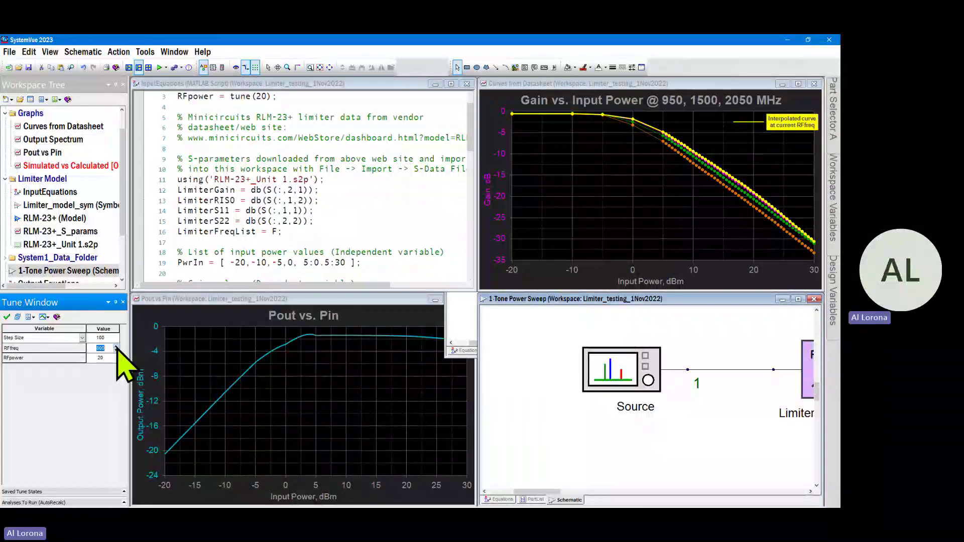
# Step: Raise RFfreq back up through 1000, 1400, 2000 and 2400 to 2600 MHz
pyautogui.click(116, 349)
pyautogui.click(116, 346)
pyautogui.click(116, 346)
pyautogui.click(116, 346)
pyautogui.click(116, 346)
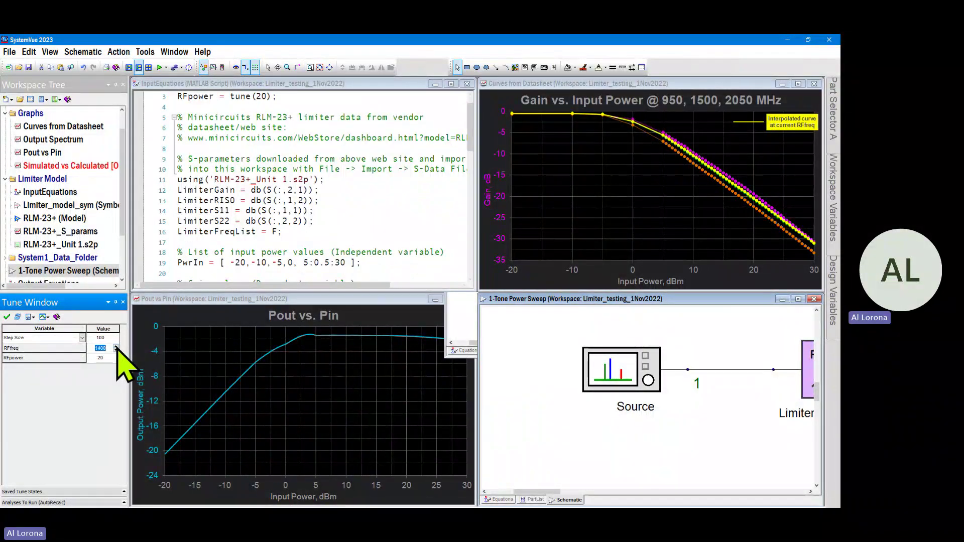
pyautogui.click(116, 346)
pyautogui.click(116, 346)
pyautogui.click(116, 346)
pyautogui.click(116, 347)
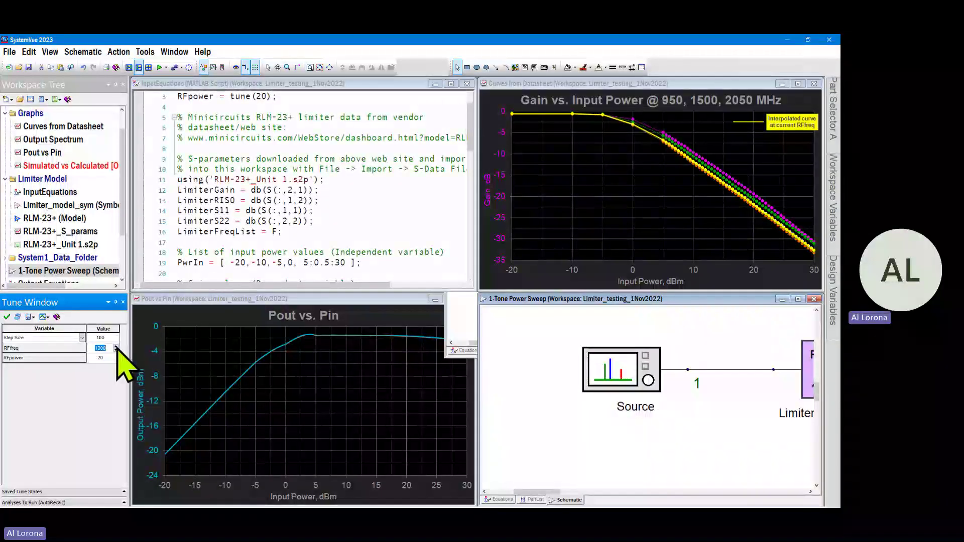
pyautogui.click(116, 346)
pyautogui.click(116, 346)
pyautogui.click(116, 347)
pyautogui.click(116, 346)
pyautogui.click(116, 346)
pyautogui.click(116, 346)
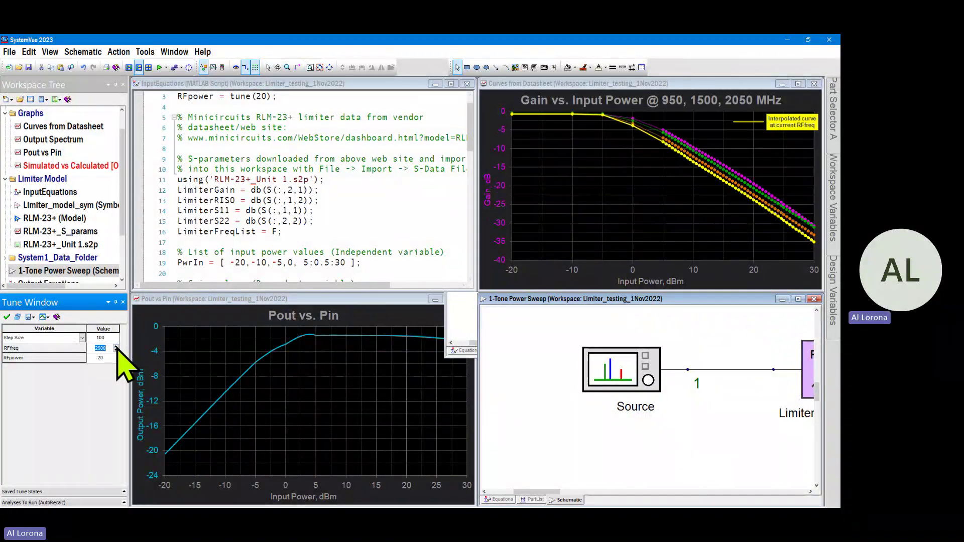
pyautogui.click(116, 346)
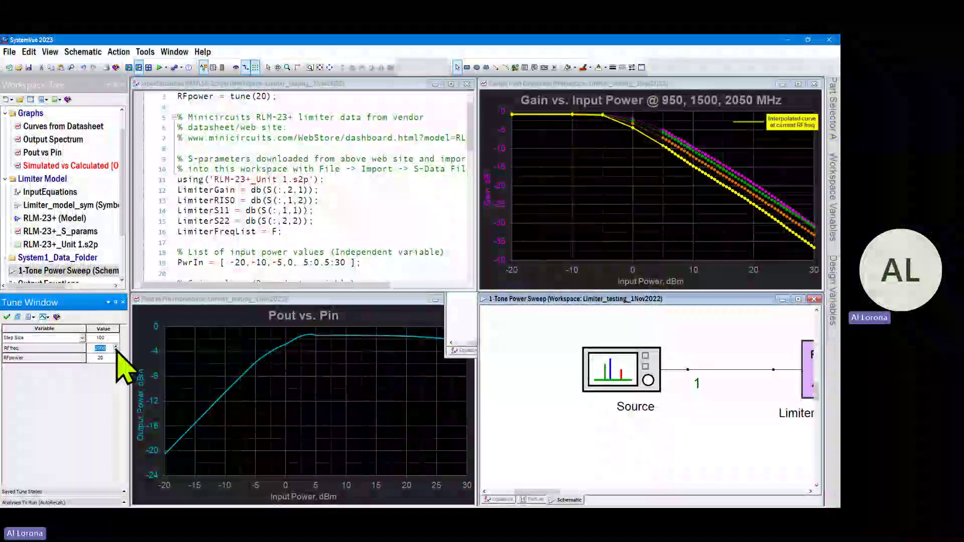
# Step: Nudge RFfreq around 2500 MHz, then bring it back down to about 1800 MHz
pyautogui.click(116, 346)
pyautogui.click(116, 346)
pyautogui.click(116, 346)
pyautogui.click(116, 346)
pyautogui.click(116, 346)
pyautogui.click(116, 351)
pyautogui.click(116, 351)
pyautogui.click(116, 351)
pyautogui.click(116, 351)
pyautogui.click(116, 350)
pyautogui.click(116, 350)
pyautogui.click(116, 350)
pyautogui.click(116, 350)
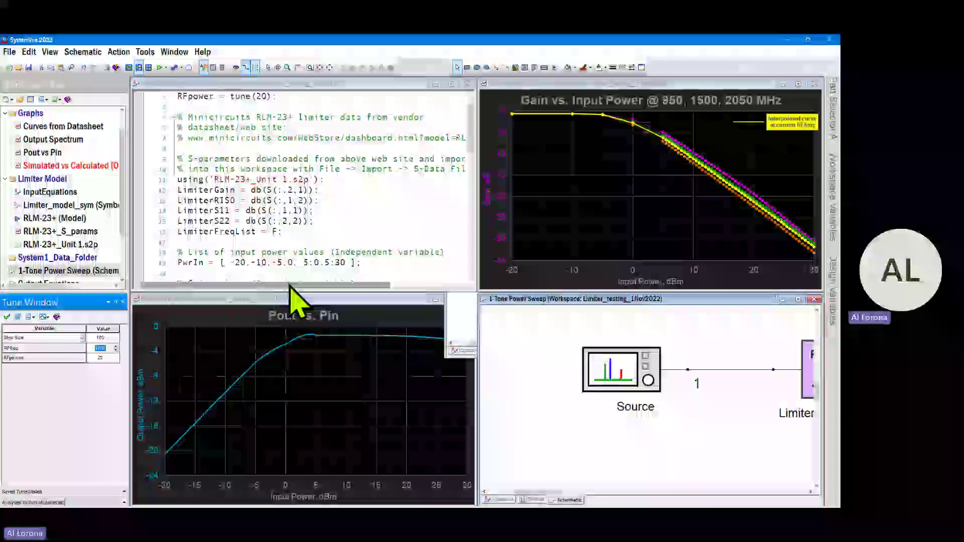
# Step: Scroll InputEquations to the interpolation code and mark the Gains stack and F = 950, 1500, 2050
pyautogui.click(350, 235)
pyautogui.scroll(-8, 353, 232)
pyautogui.scroll(-7, 353, 231)
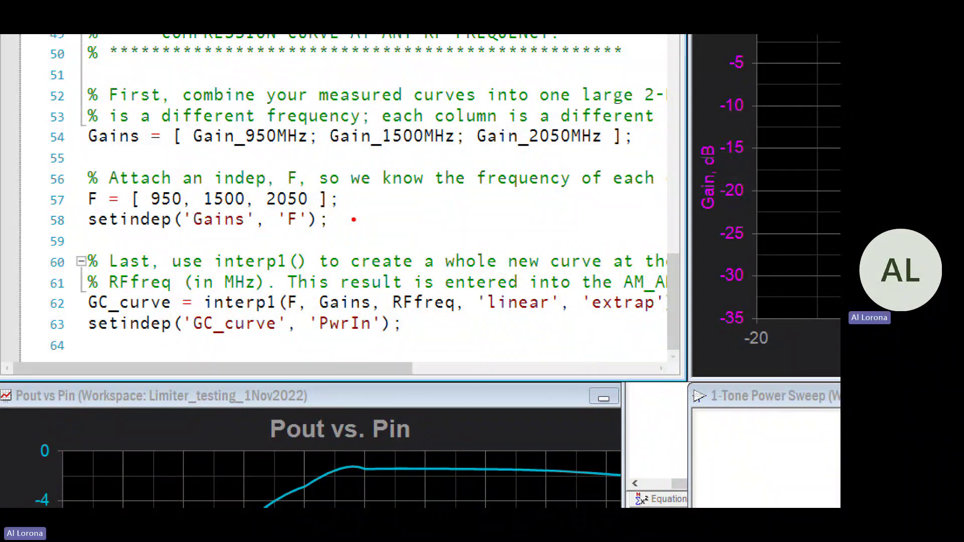
pyautogui.moveTo(194, 153); pyautogui.dragTo(604, 149)
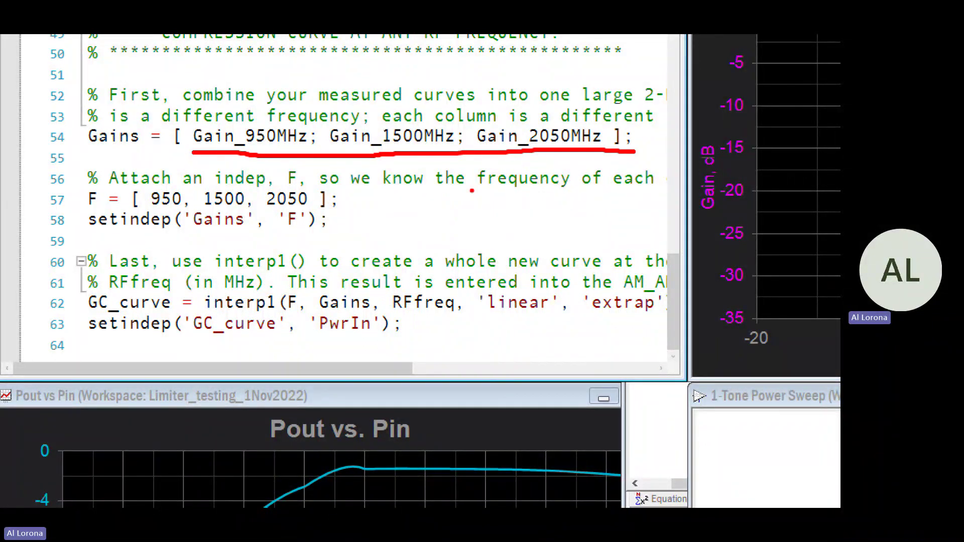
pyautogui.moveTo(83, 210); pyautogui.dragTo(359, 213)
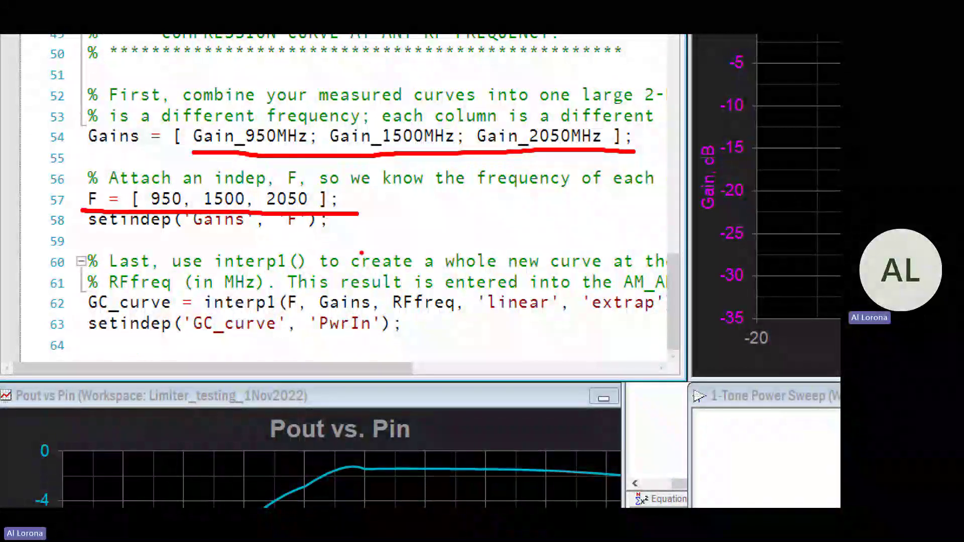
# Step: Highlight the interp1 call using F, Gains and RFfreq that produces GC_curve
pyautogui.moveTo(191, 315); pyautogui.dragTo(250, 316)
pyautogui.moveTo(284, 288); pyautogui.dragTo(204, 285)
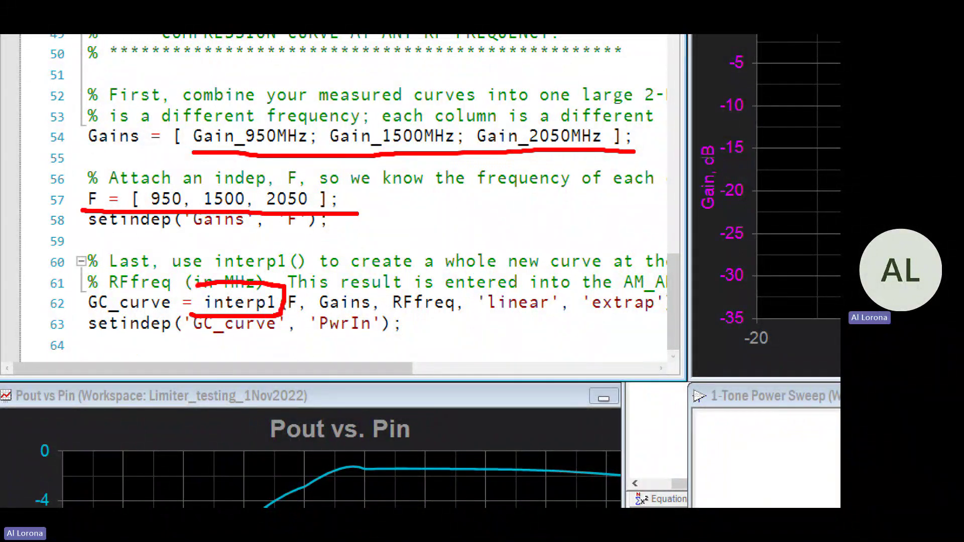
pyautogui.moveTo(297, 292)
pyautogui.mouseDown()
pyautogui.moveTo(296, 316)
pyautogui.moveTo(363, 315)
pyautogui.moveTo(325, 290)
pyautogui.mouseUp()
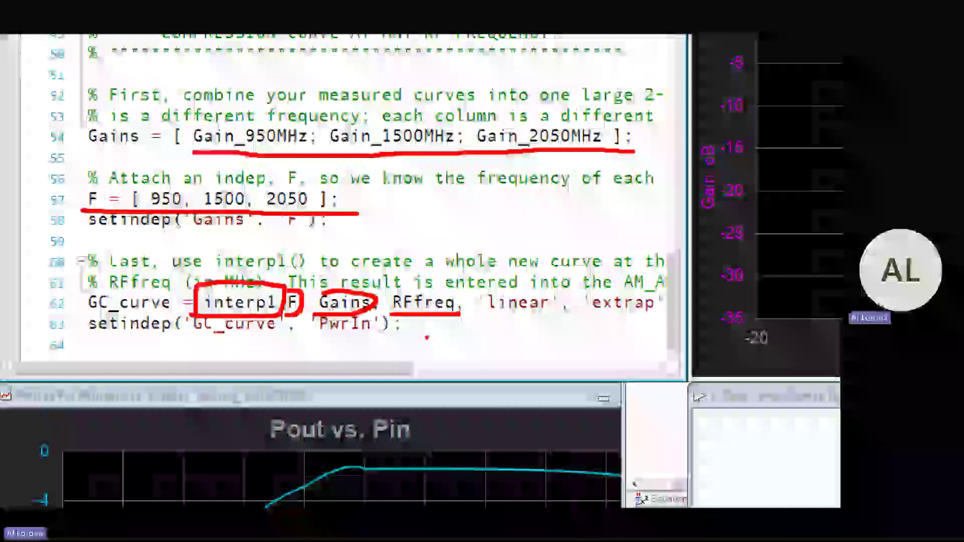
pyautogui.moveTo(424, 327)
pyautogui.mouseDown()
pyautogui.moveTo(426, 348)
pyautogui.moveTo(435, 325)
pyautogui.moveTo(565, 321)
pyautogui.mouseUp()
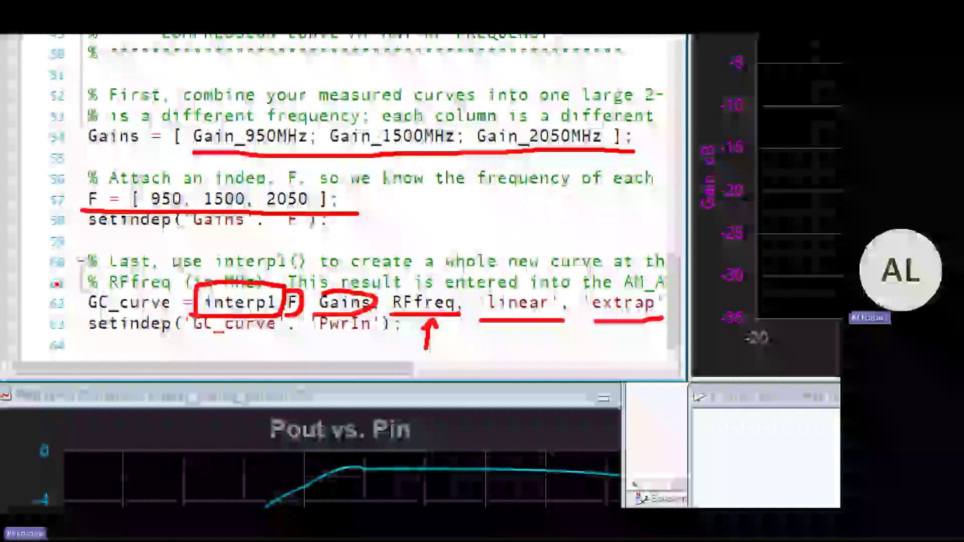
pyautogui.moveTo(87, 316)
pyautogui.mouseDown()
pyautogui.moveTo(175, 315)
pyautogui.moveTo(188, 310)
pyautogui.moveTo(187, 286)
pyautogui.moveTo(85, 285)
pyautogui.moveTo(83, 309)
pyautogui.mouseUp()
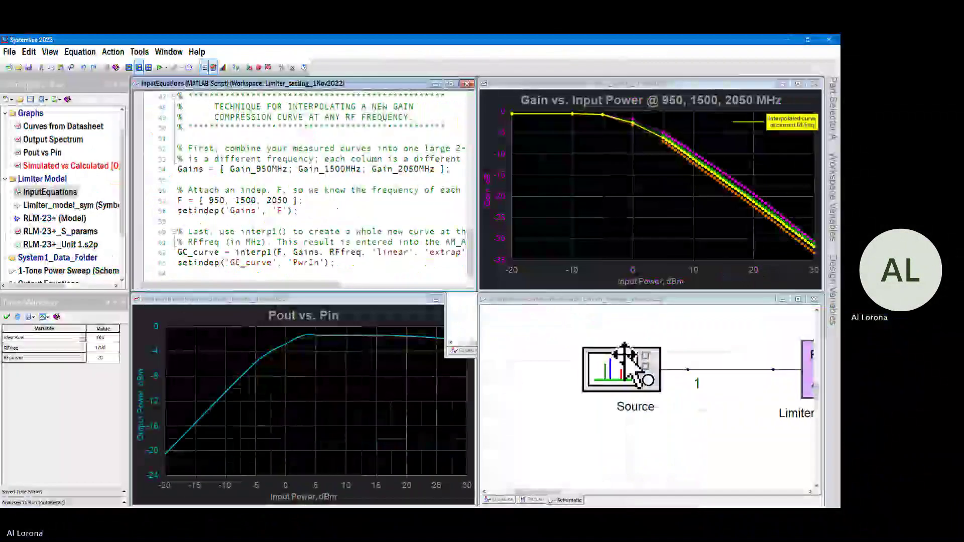
# Step: Bring the RLM-23+ model schematic forward and mark its AM_AM_Data = GC_curve parameter
pyautogui.click(652, 359)
pyautogui.click(464, 332)
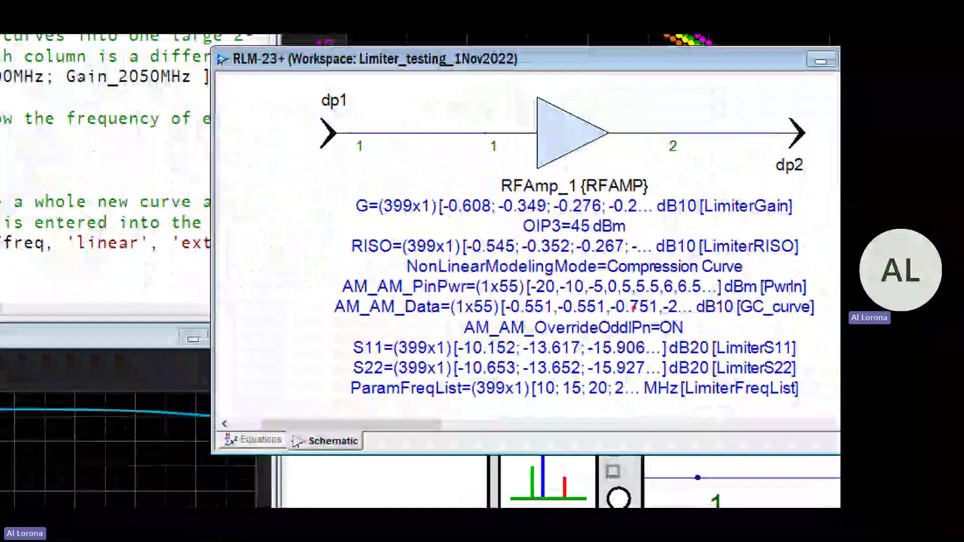
pyautogui.moveTo(741, 321)
pyautogui.mouseDown()
pyautogui.moveTo(798, 320)
pyautogui.moveTo(816, 292)
pyautogui.moveTo(731, 311)
pyautogui.moveTo(735, 324)
pyautogui.mouseUp()
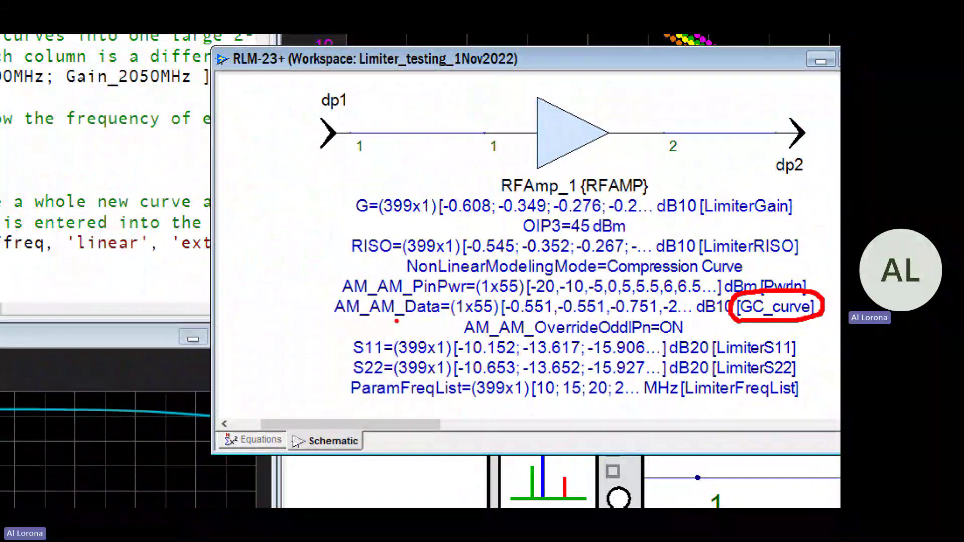
pyautogui.moveTo(326, 322); pyautogui.dragTo(441, 326)
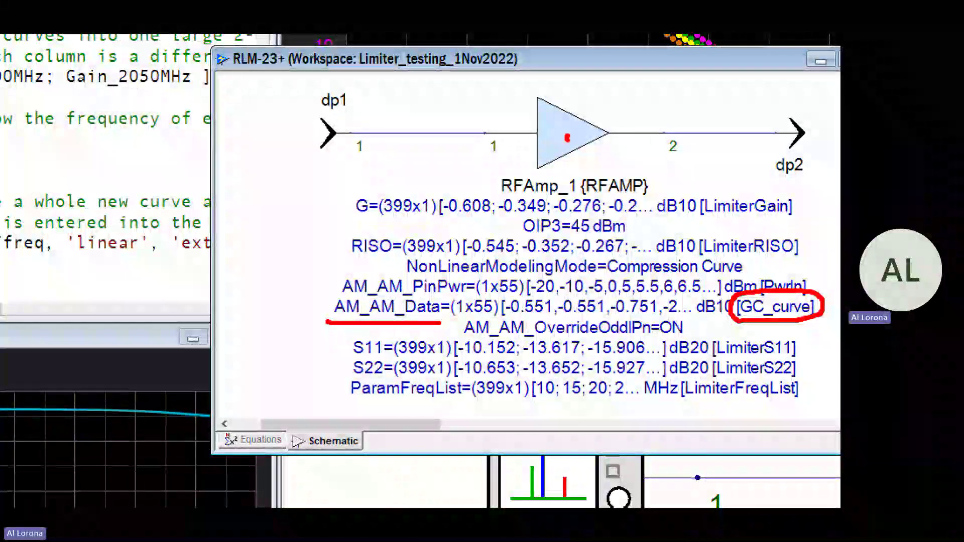
# Step: Open RFAmp_1's properties and mark the AM_AM_Data row set to GC_curve
pyautogui.moveTo(563, 141); pyautogui.dragTo(572, 145)
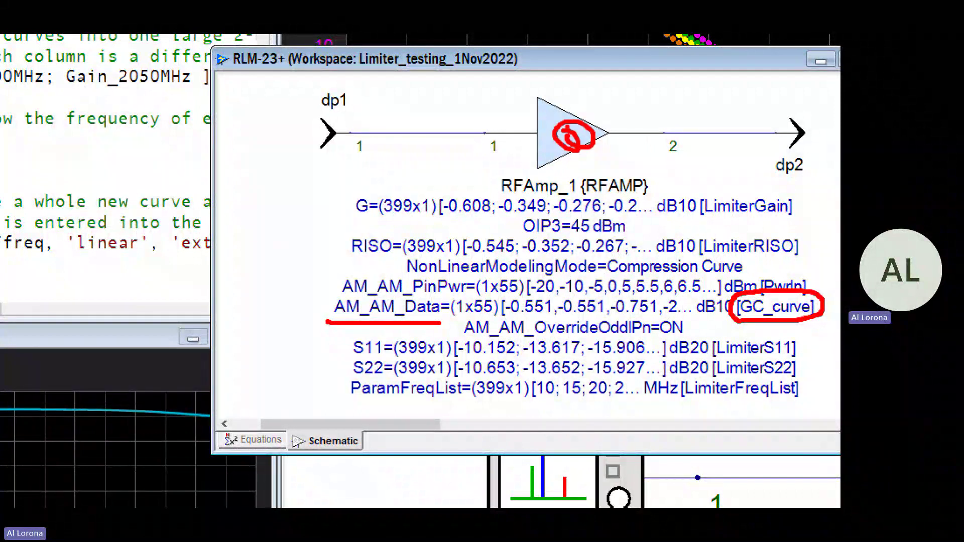
pyautogui.doubleClick(567, 133)
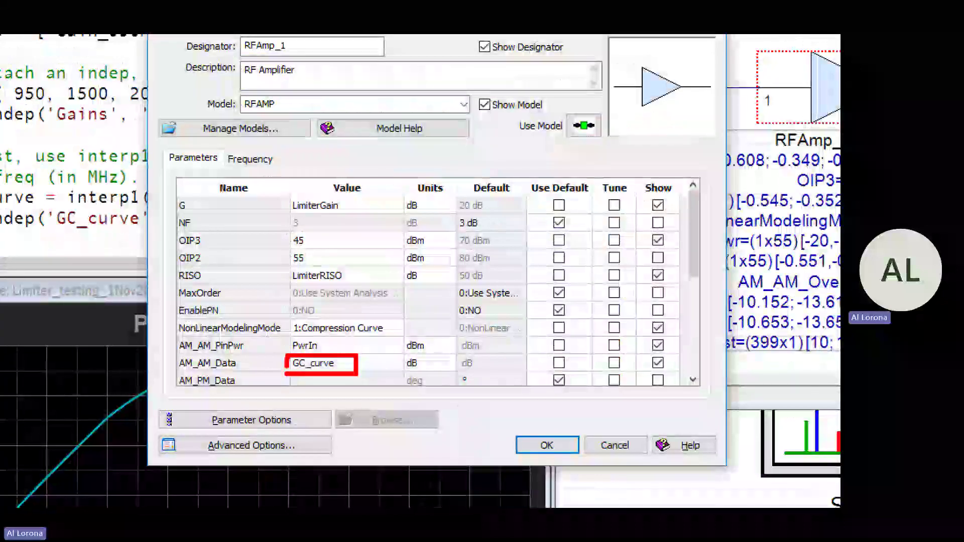
pyautogui.moveTo(244, 361); pyautogui.dragTo(274, 362)
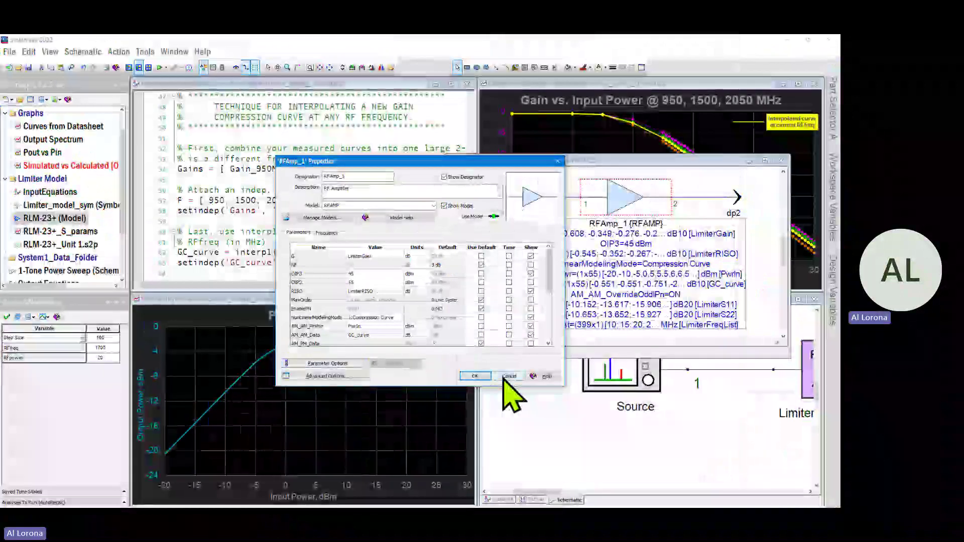
# Step: Close the RFAmp_1 properties, then open and maximize the Simulated vs Calculated graph
pyautogui.click(507, 377)
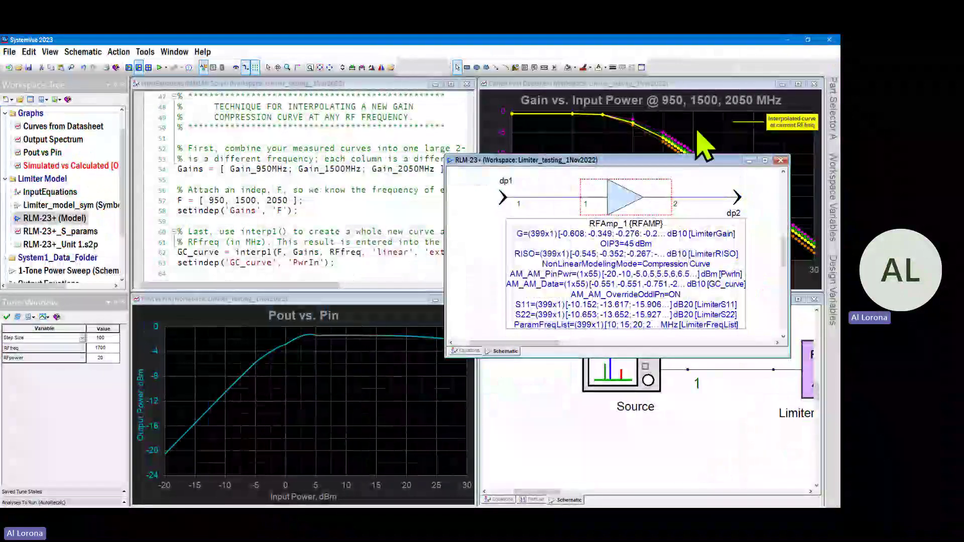
pyautogui.click(627, 134)
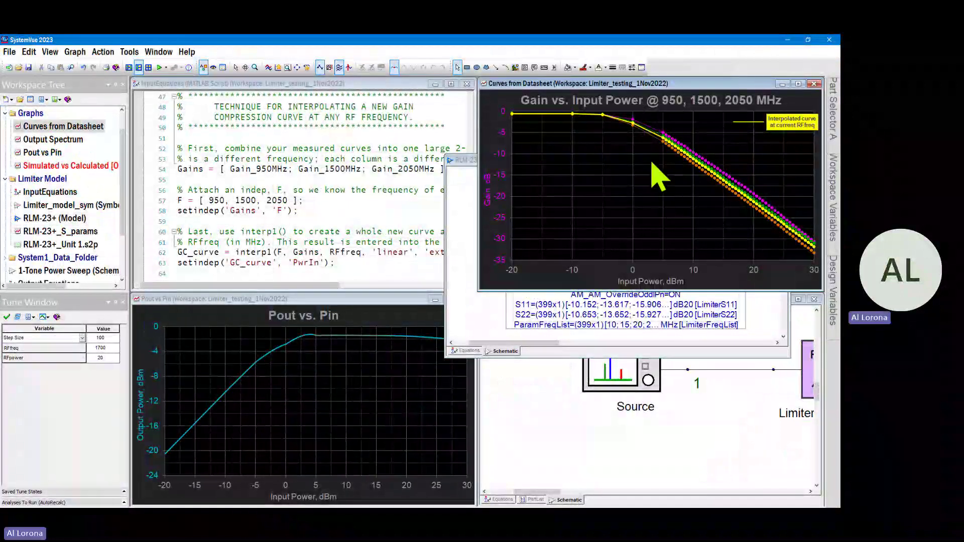
pyautogui.doubleClick(95, 166)
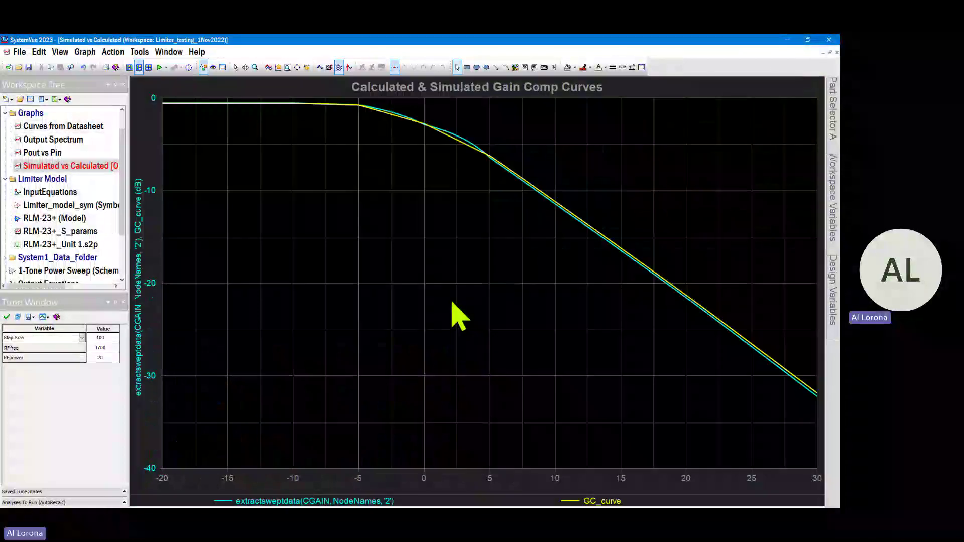
pyautogui.click(450, 298)
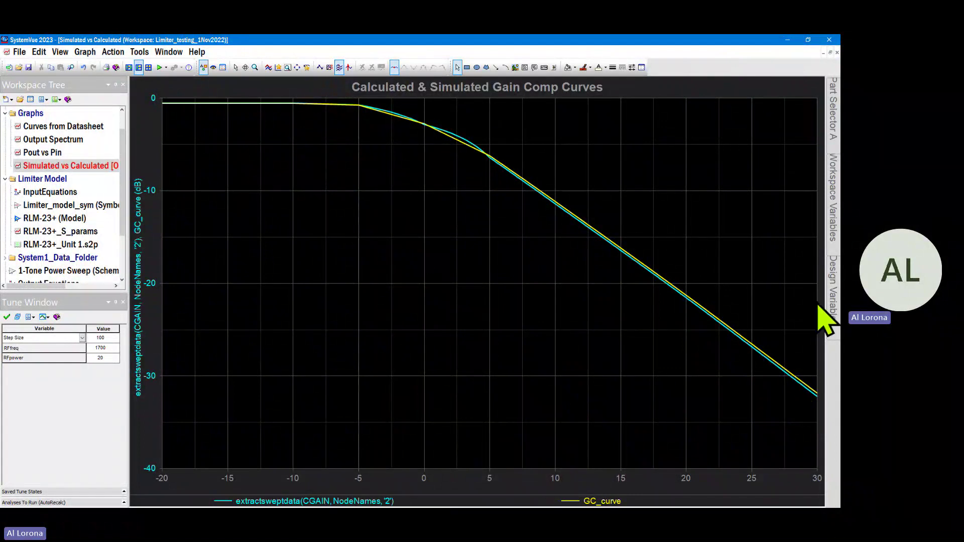
# Step: Restore the graph to tiled size and fit the 1-Tone Power Sweep schematic (Source, Limiter1, Out) in view
pyautogui.click(830, 53)
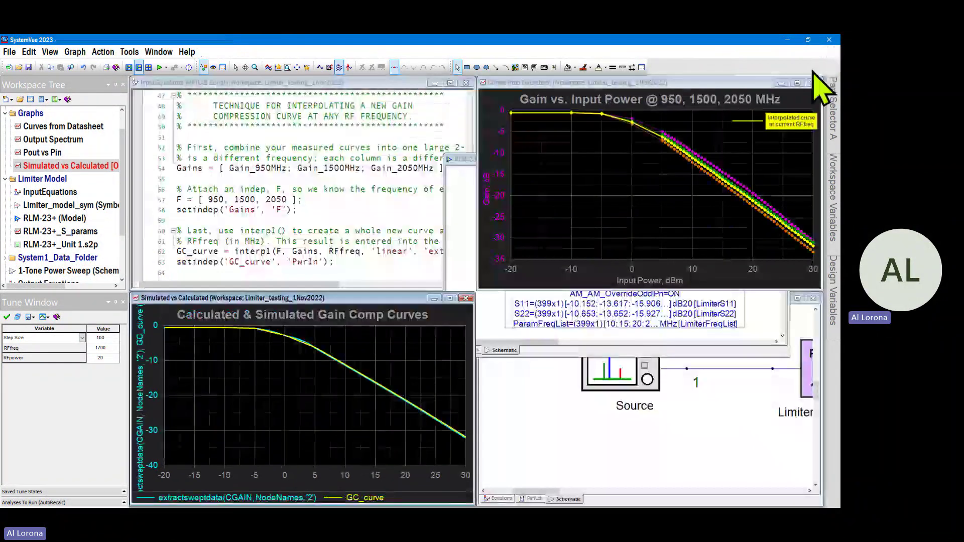
pyautogui.click(720, 437)
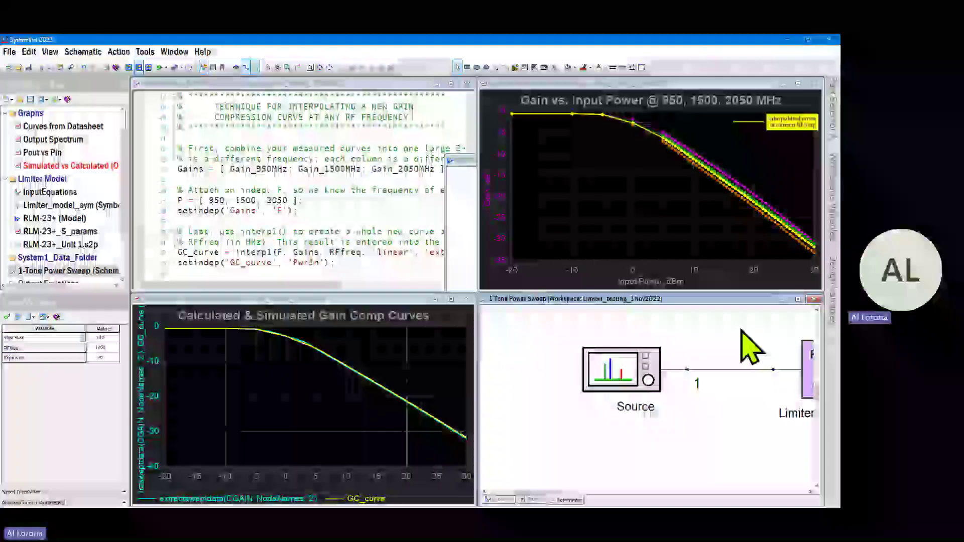
pyautogui.scroll(-2, 743, 361)
pyautogui.scroll(2, 651, 402)
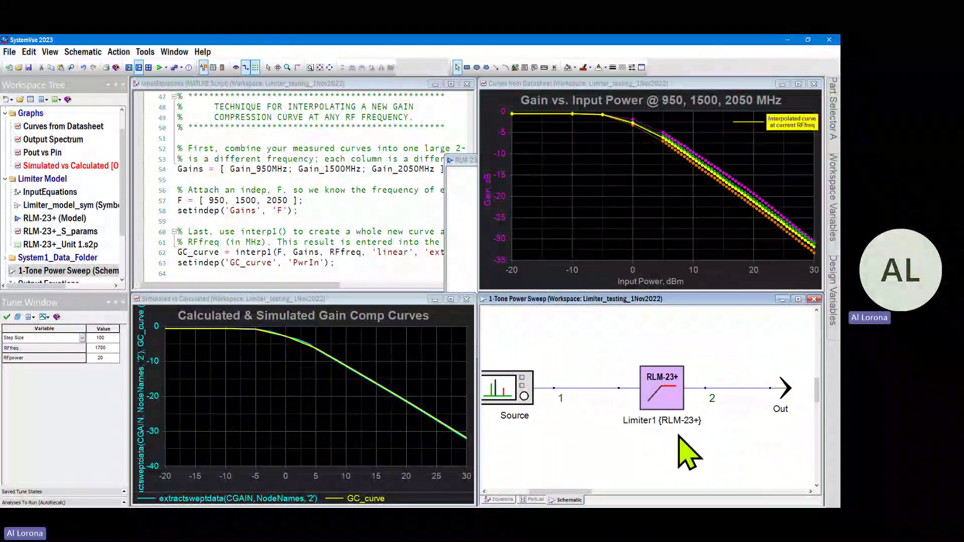